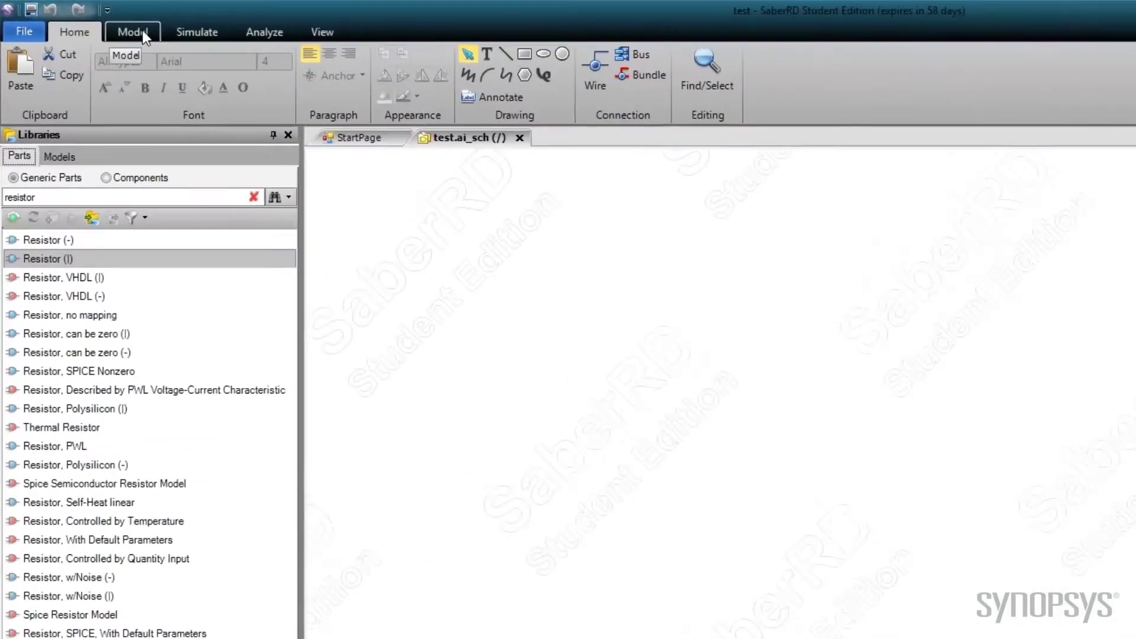
Step: Open the StateAMS modeling tool and add a branch terminal named p with Electrical nature to the model
{"action": "left_click", "coordinate": [81, 16]}
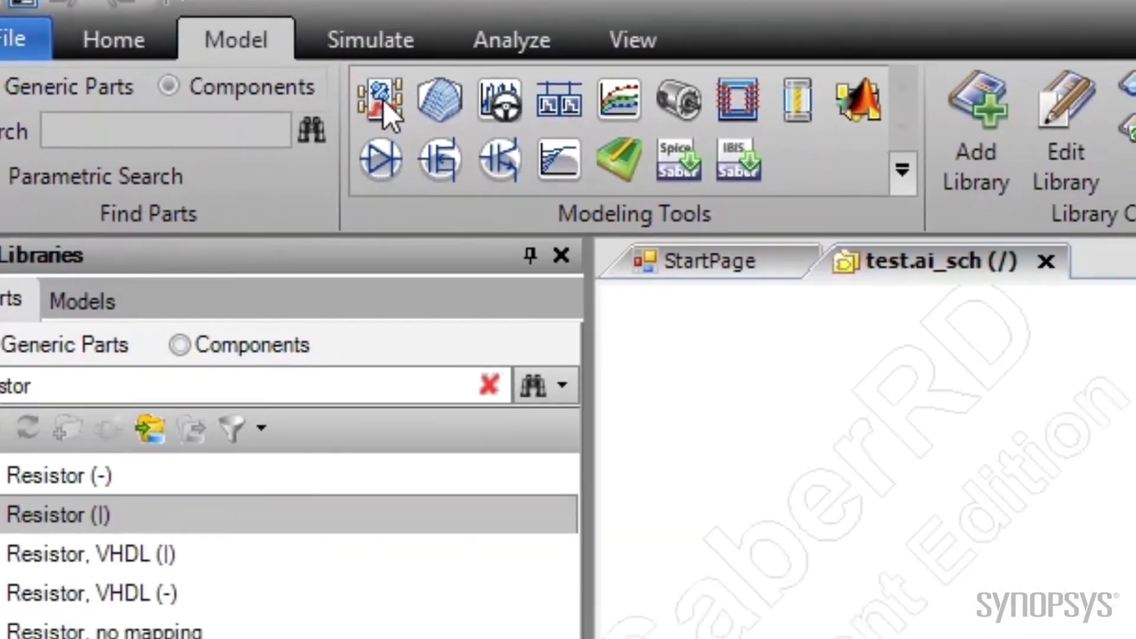
{"action": "left_click", "coordinate": [479, 155]}
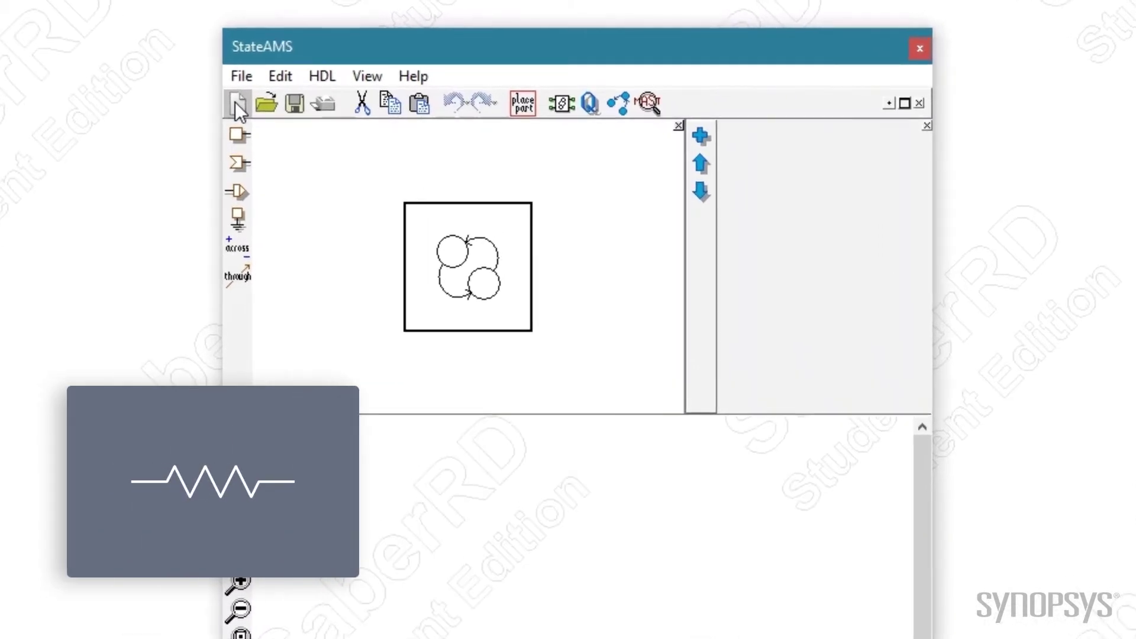
{"action": "left_click", "coordinate": [239, 131]}
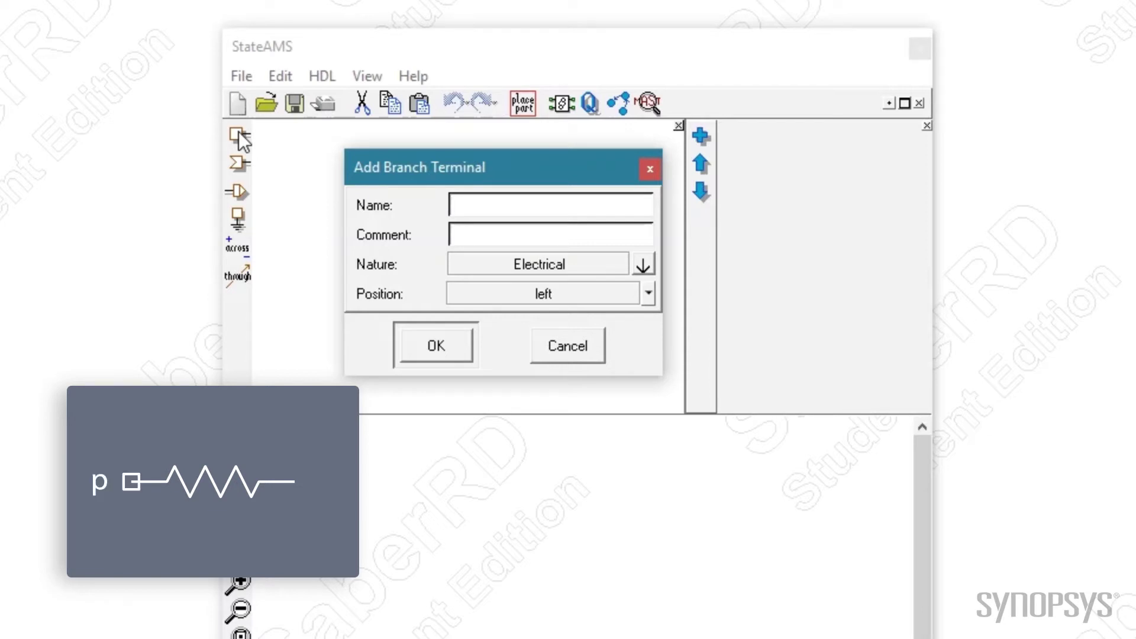
{"action": "type", "text": "p"}
{"action": "left_click", "coordinate": [643, 264]}
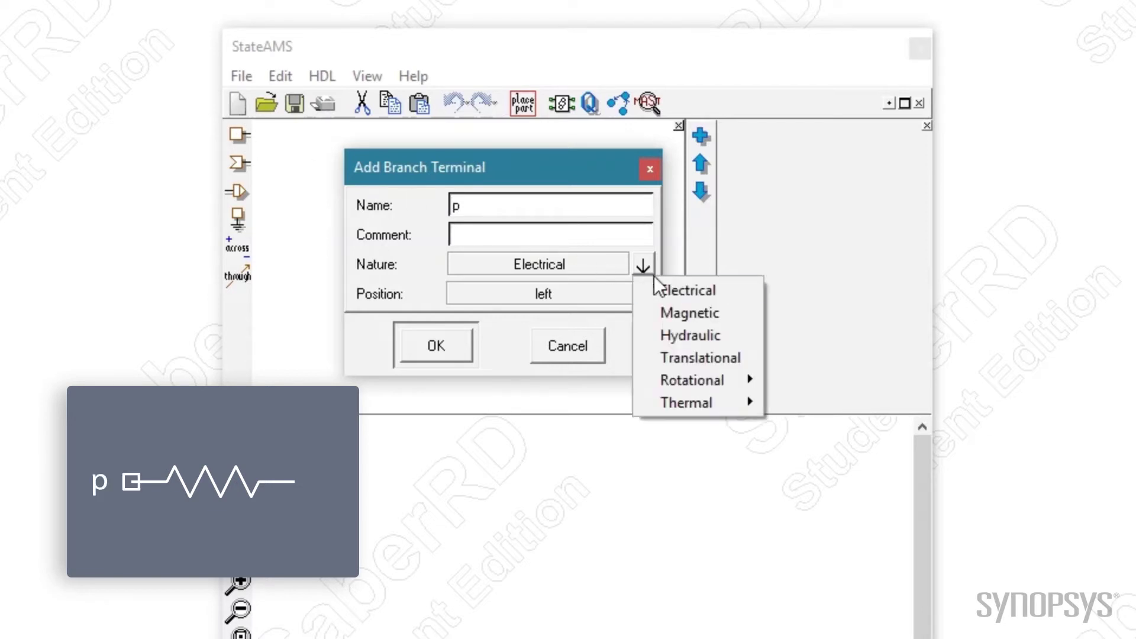
{"action": "left_click", "coordinate": [674, 287]}
{"action": "left_click", "coordinate": [449, 352]}
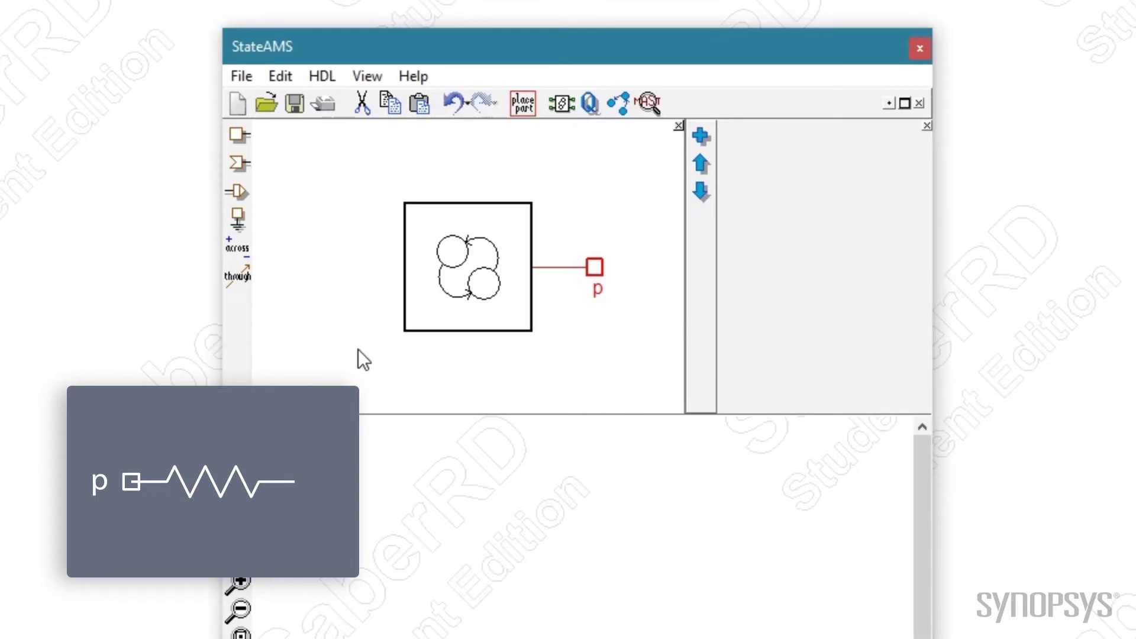
Step: Add an Electrical branch terminal named n and arrange p on the symbol's left side and n on its right side
{"action": "left_click", "coordinate": [236, 133]}
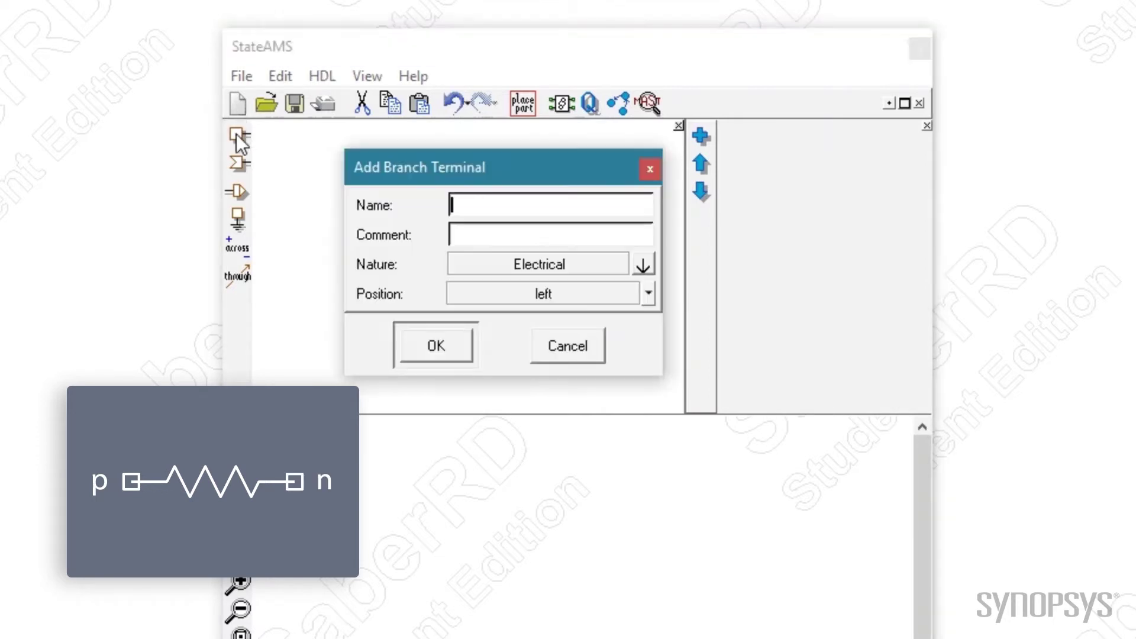
{"action": "type", "text": "n"}
{"action": "left_click", "coordinate": [427, 346]}
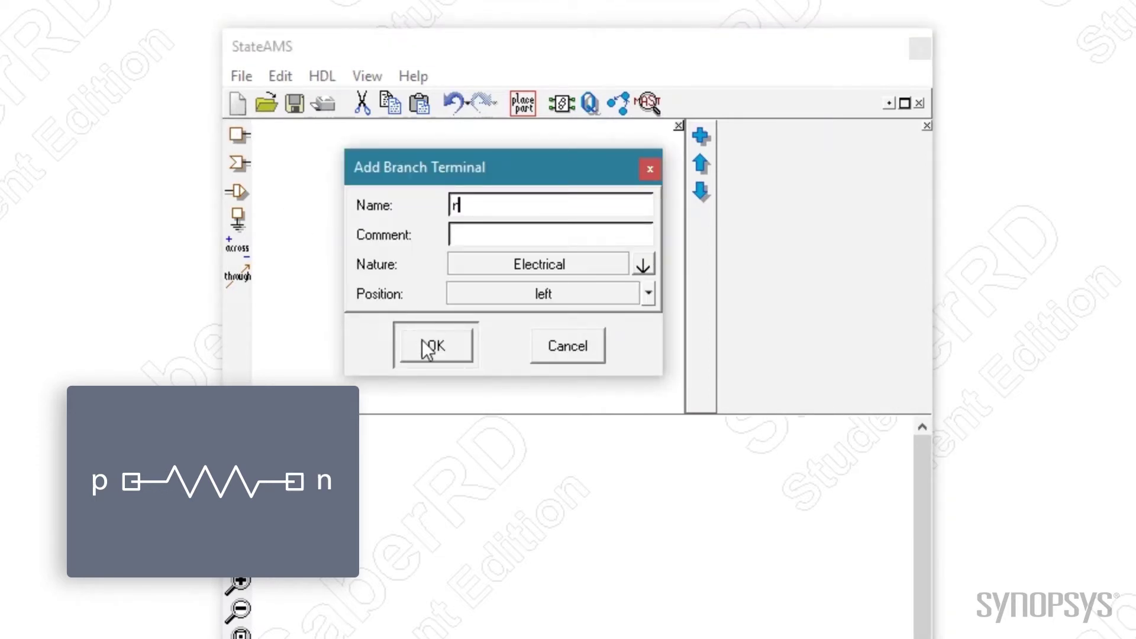
{"action": "left_click_drag", "start_coordinate": [603, 267], "coordinate": [343, 238]}
{"action": "left_click_drag", "start_coordinate": [343, 270], "coordinate": [591, 267]}
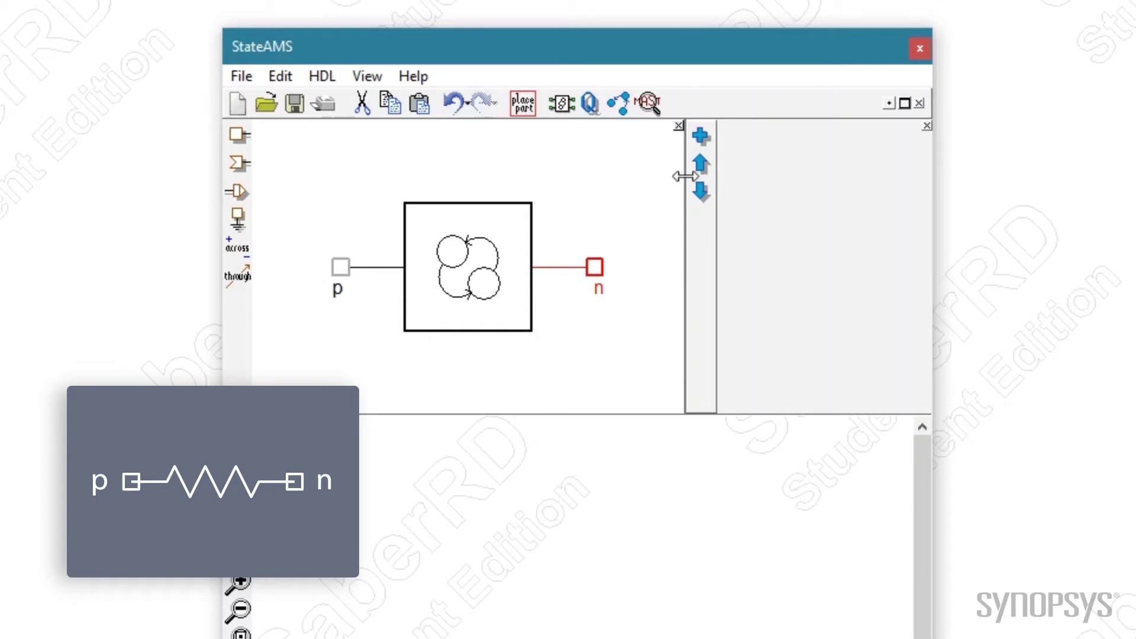
Step: Add a static variable named res as a Model Argument with default value 1k
{"action": "left_click", "coordinate": [700, 134]}
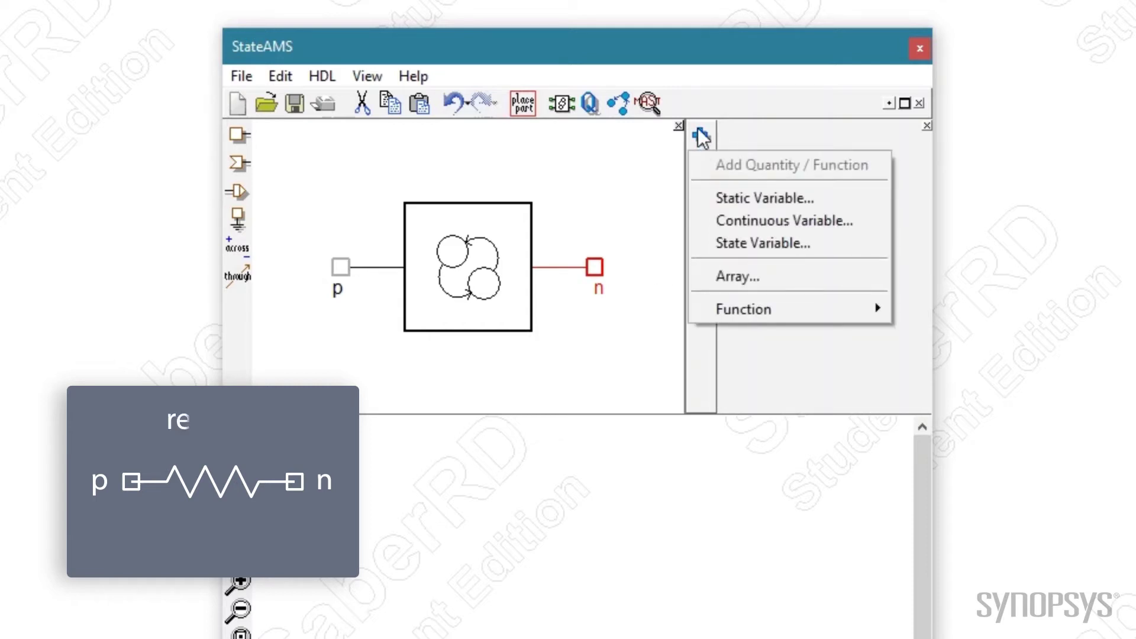
{"action": "left_click", "coordinate": [747, 200]}
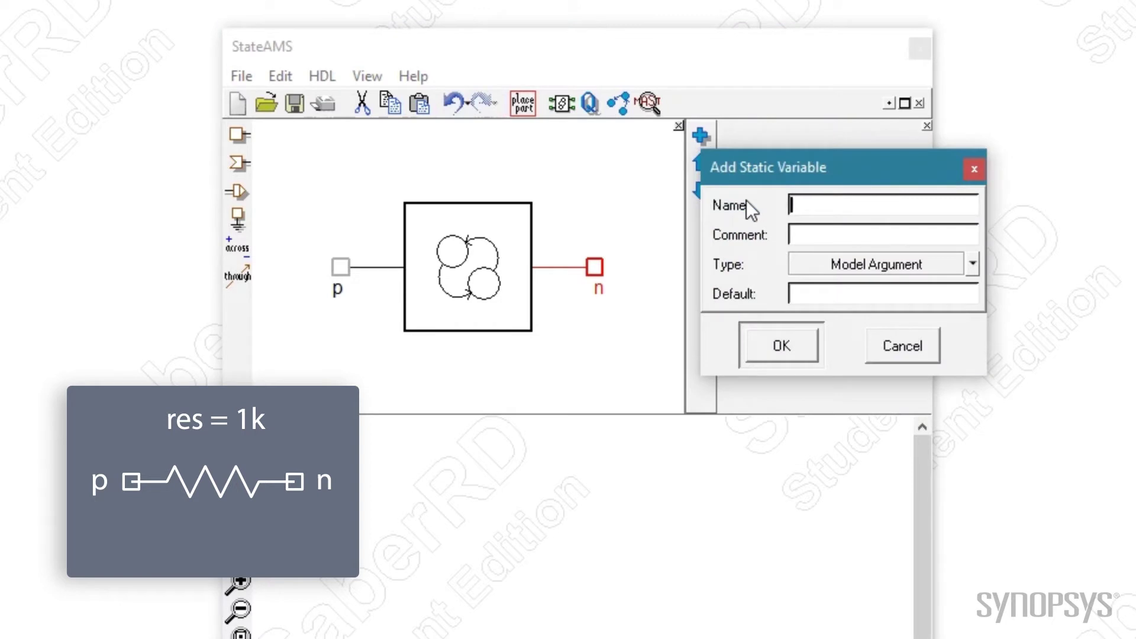
{"action": "type", "text": "res"}
{"action": "left_click", "coordinate": [839, 296]}
{"action": "type", "text": "1k"}
{"action": "left_click", "coordinate": [793, 347]}
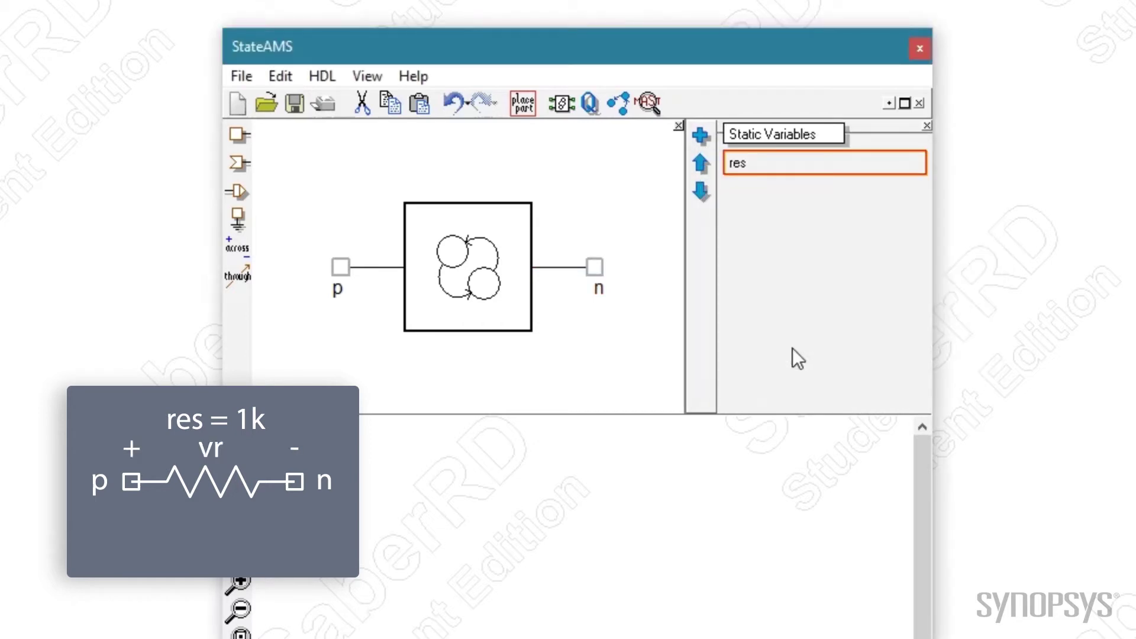
Step: Define an across voltage variable named vr from terminal p to terminal n
{"action": "left_click", "coordinate": [229, 244]}
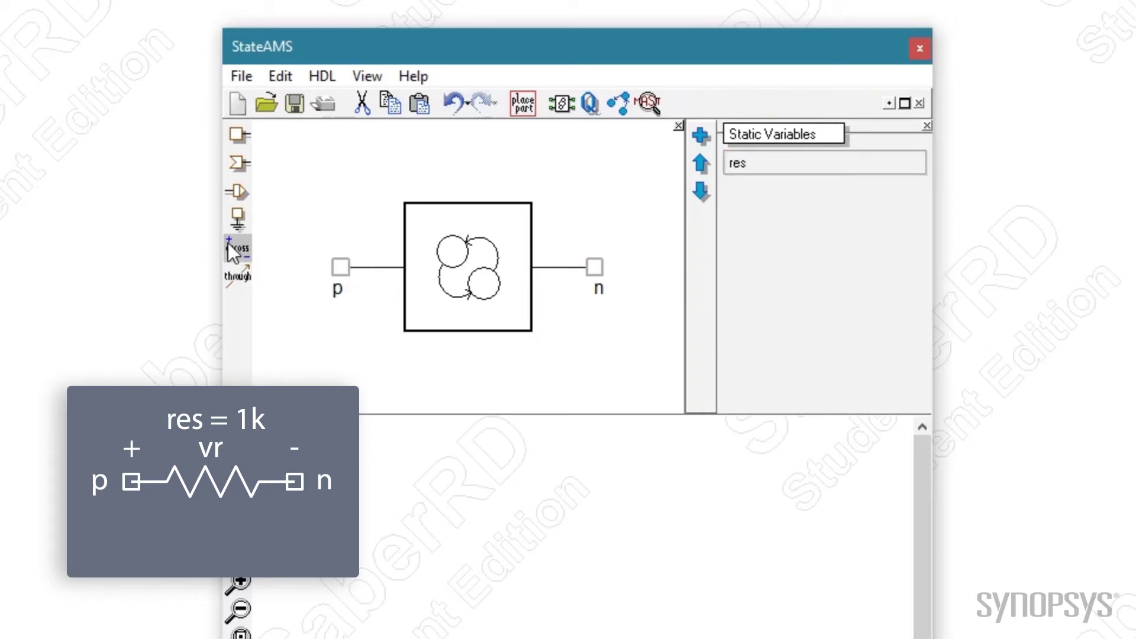
{"action": "left_click", "coordinate": [346, 268]}
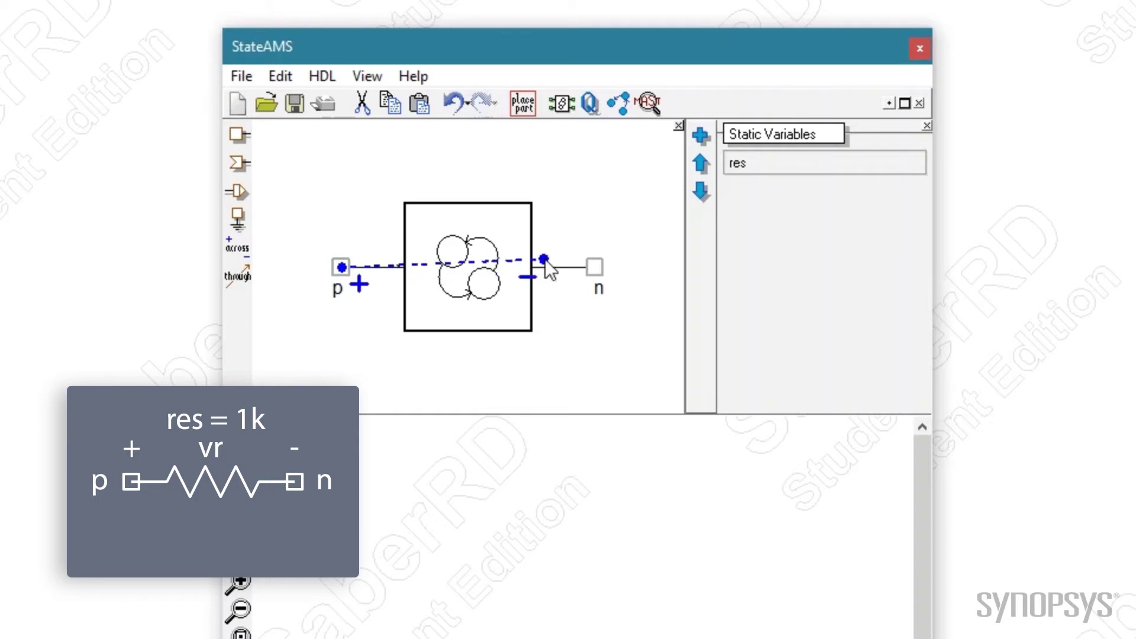
{"action": "left_click", "coordinate": [595, 267]}
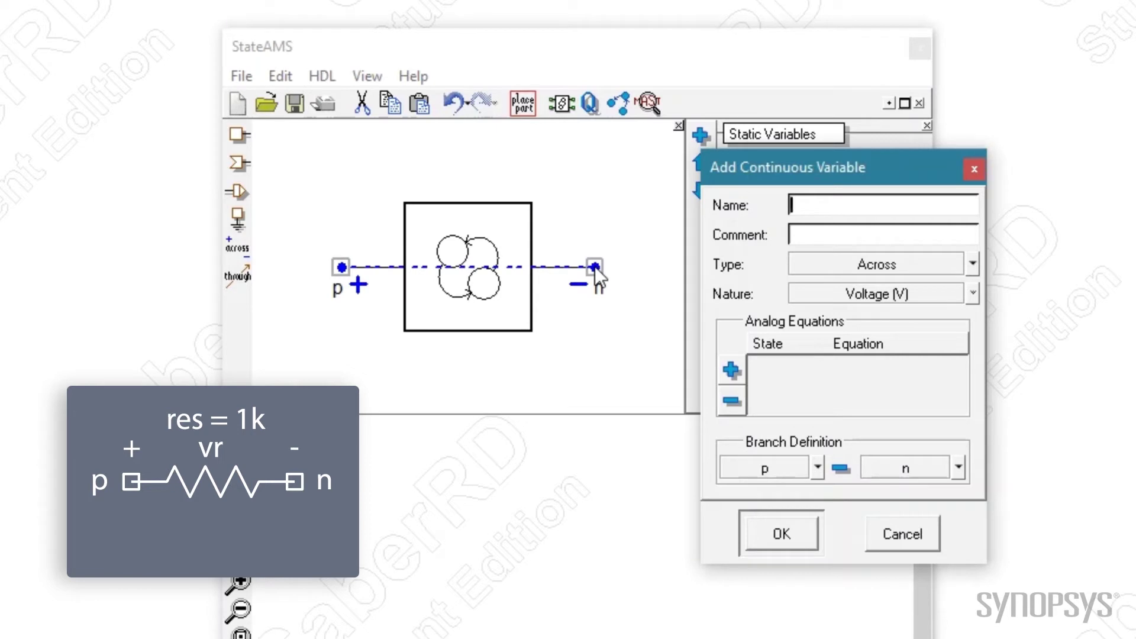
{"action": "type", "text": "vr"}
{"action": "left_click", "coordinate": [778, 532]}
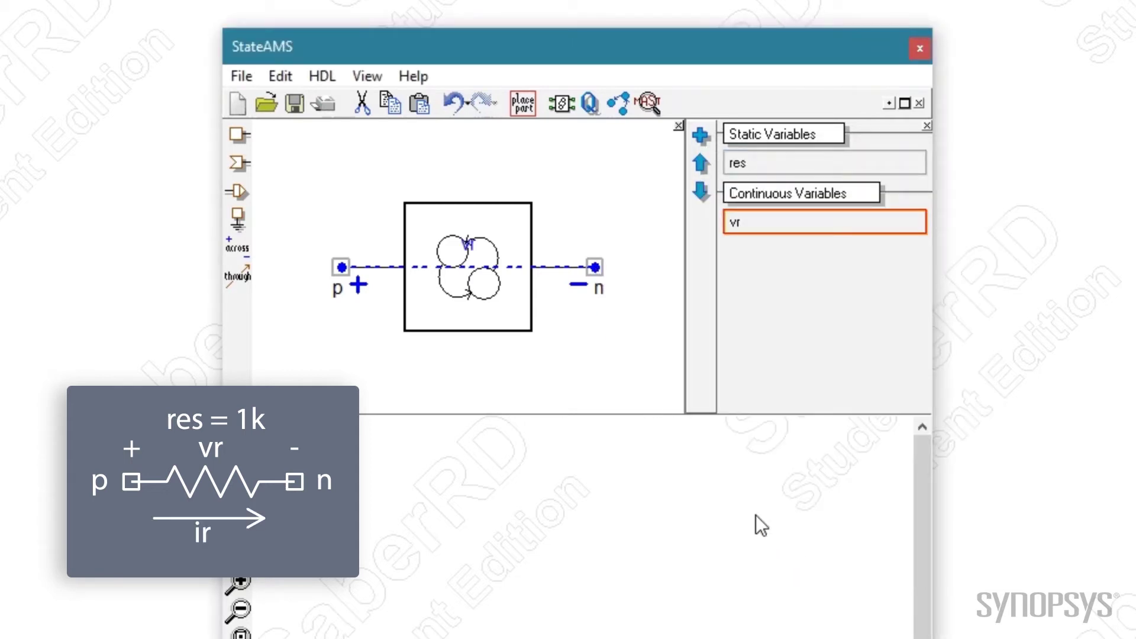
Step: Define a through current variable named ir from terminal p to n, with the equation vr/res for all states
{"action": "left_click", "coordinate": [240, 274]}
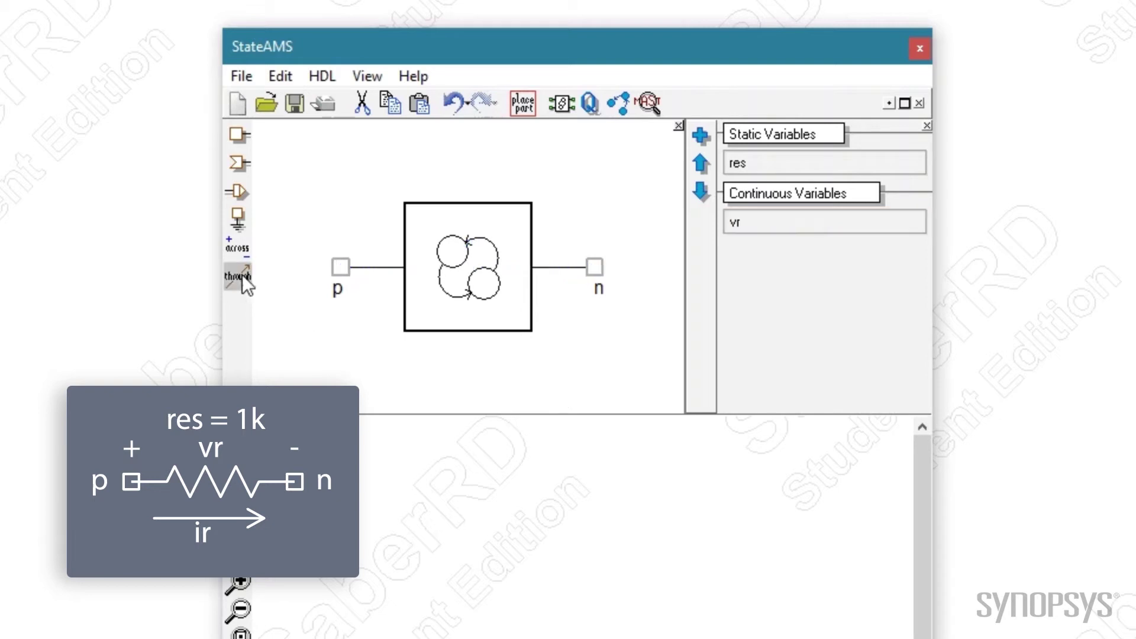
{"action": "left_click", "coordinate": [346, 268]}
{"action": "left_click", "coordinate": [592, 267]}
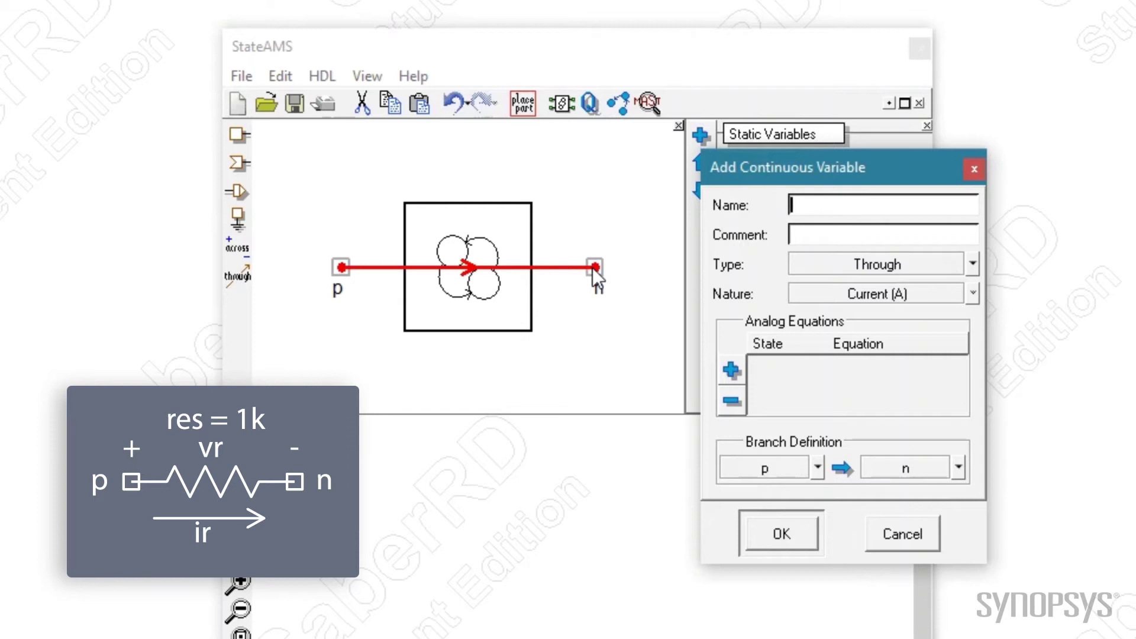
{"action": "type", "text": "ir"}
{"action": "left_click", "coordinate": [730, 369]}
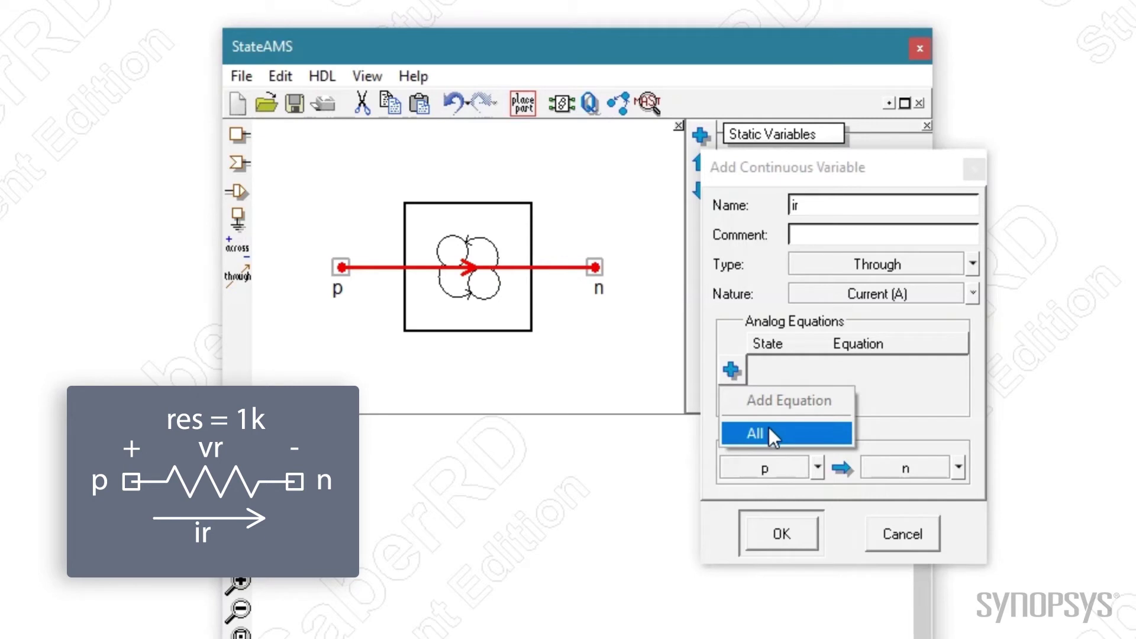
{"action": "left_click", "coordinate": [769, 433]}
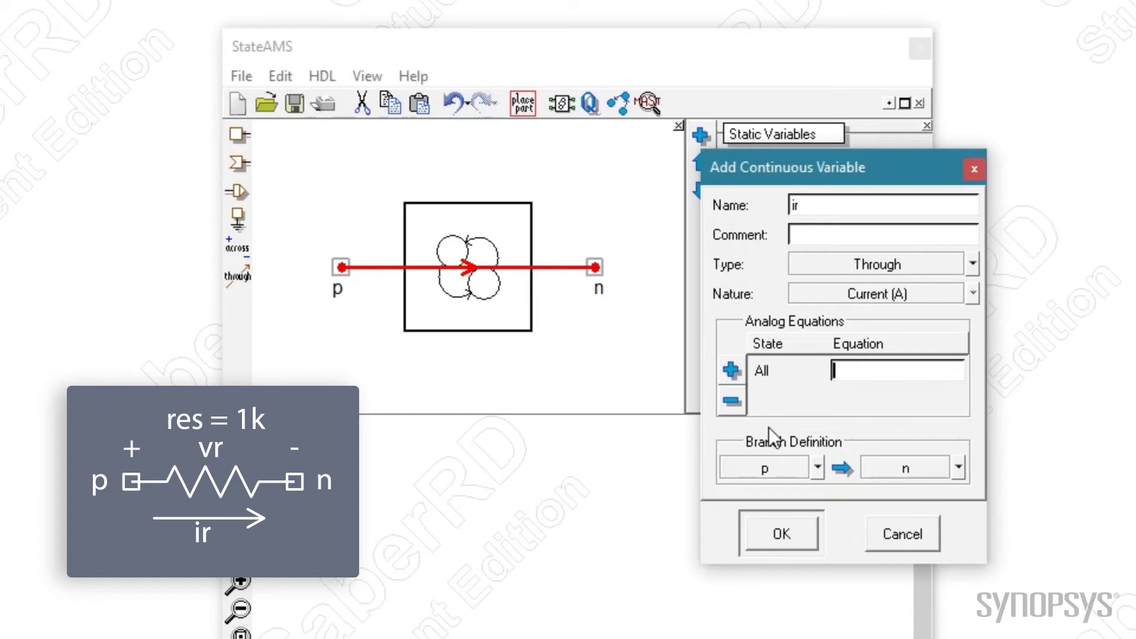
{"action": "type", "text": "vr/res"}
{"action": "left_click", "coordinate": [784, 533]}
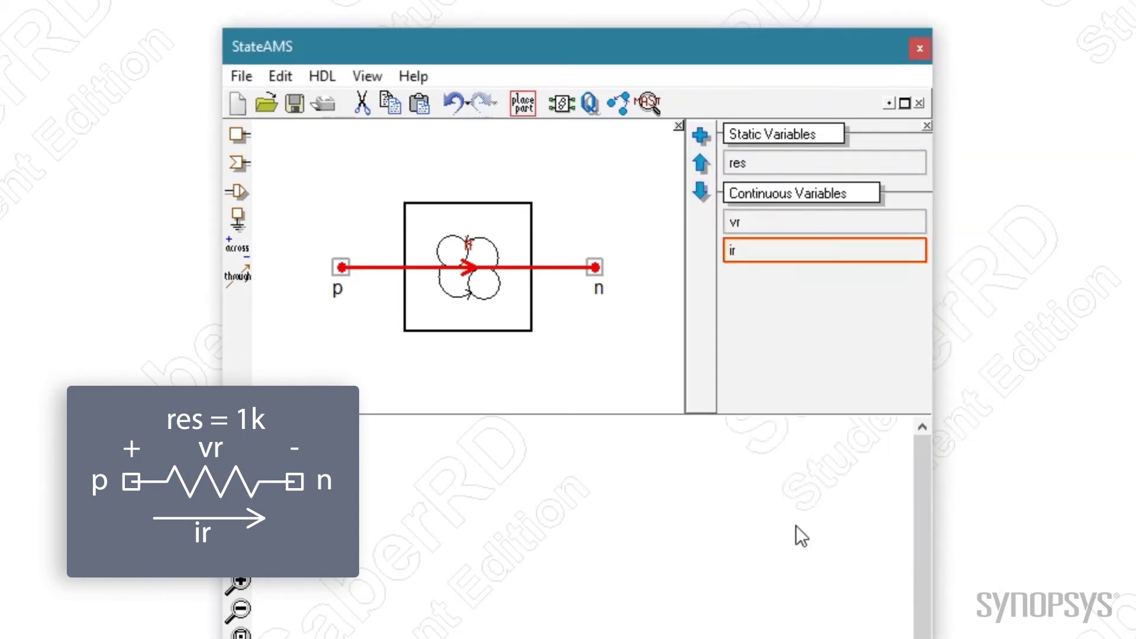
Step: Display the model's HDL code, switch its language to VHDL-AMS and review the code to its end
{"action": "left_click", "coordinate": [645, 98]}
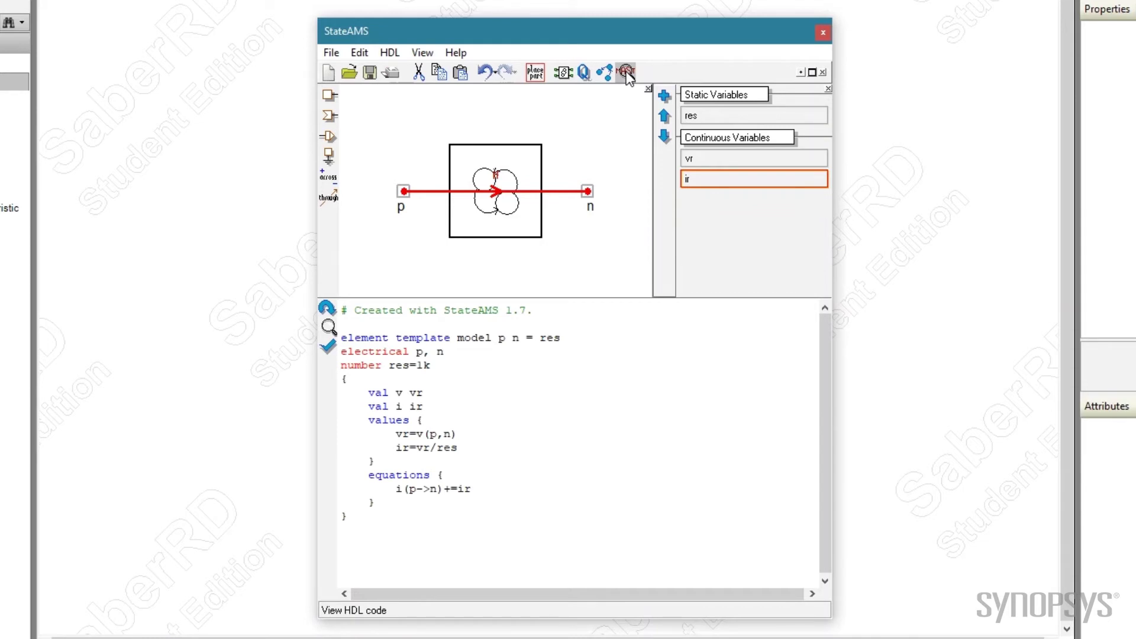
{"action": "right_click", "coordinate": [605, 363]}
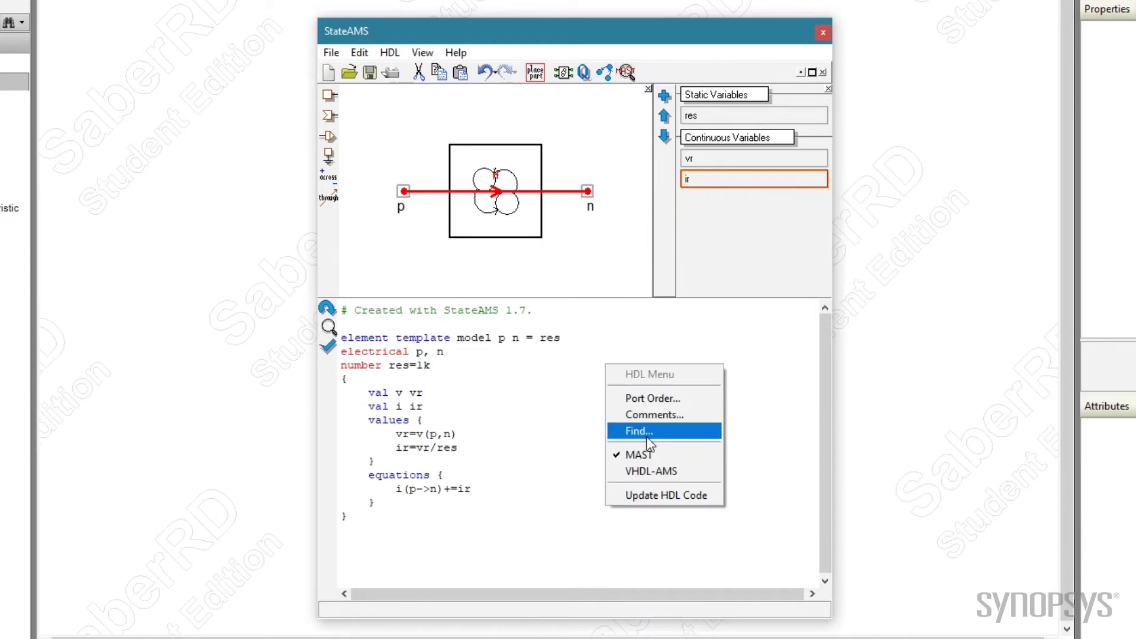
{"action": "left_click", "coordinate": [654, 470]}
{"action": "left_click_drag", "start_coordinate": [826, 471], "coordinate": [826, 535]}
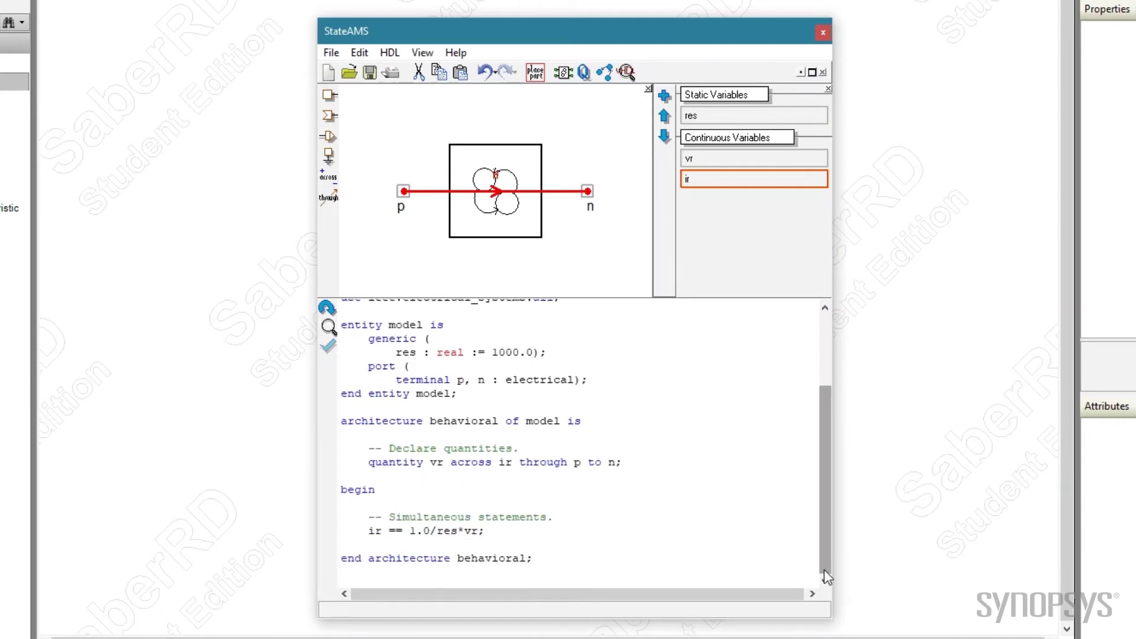
Step: Save the StateAMS model as resistor in the circuits folder
{"action": "left_click", "coordinate": [369, 72]}
{"action": "type", "text": "resistor"}
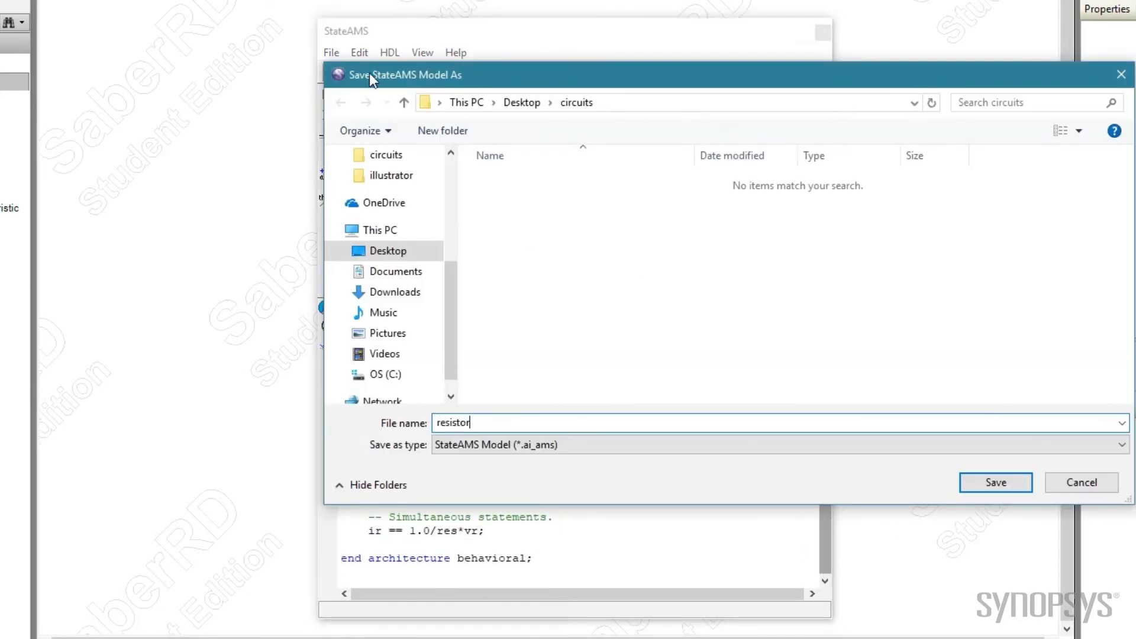
{"action": "left_click", "coordinate": [996, 484]}
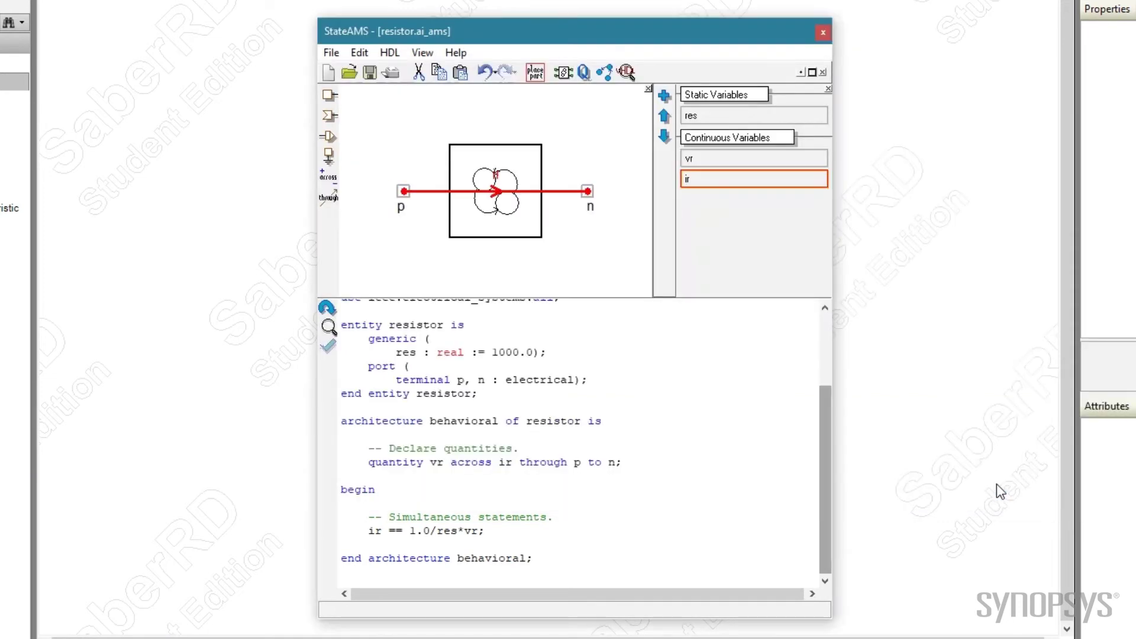
Step: Place the resistor model as a part in the schematic, moving the model window aside and back
{"action": "left_click", "coordinate": [534, 72]}
{"action": "left_click_drag", "start_coordinate": [538, 29], "coordinate": [1017, 34]}
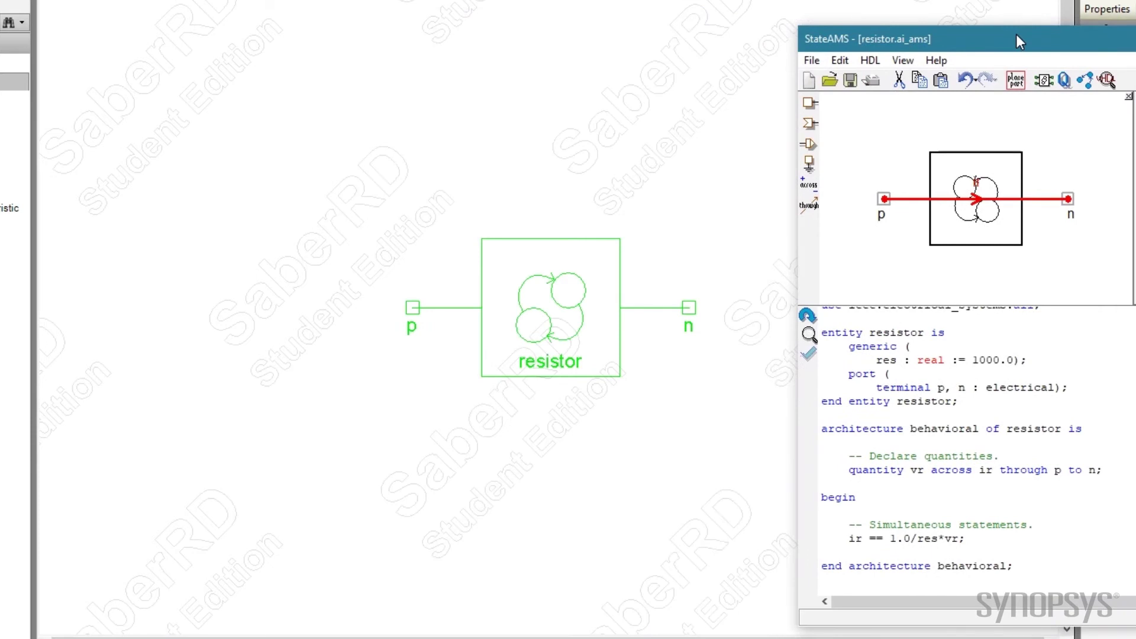
{"action": "left_click", "coordinate": [730, 196]}
{"action": "left_click_drag", "start_coordinate": [926, 39], "coordinate": [445, 19]}
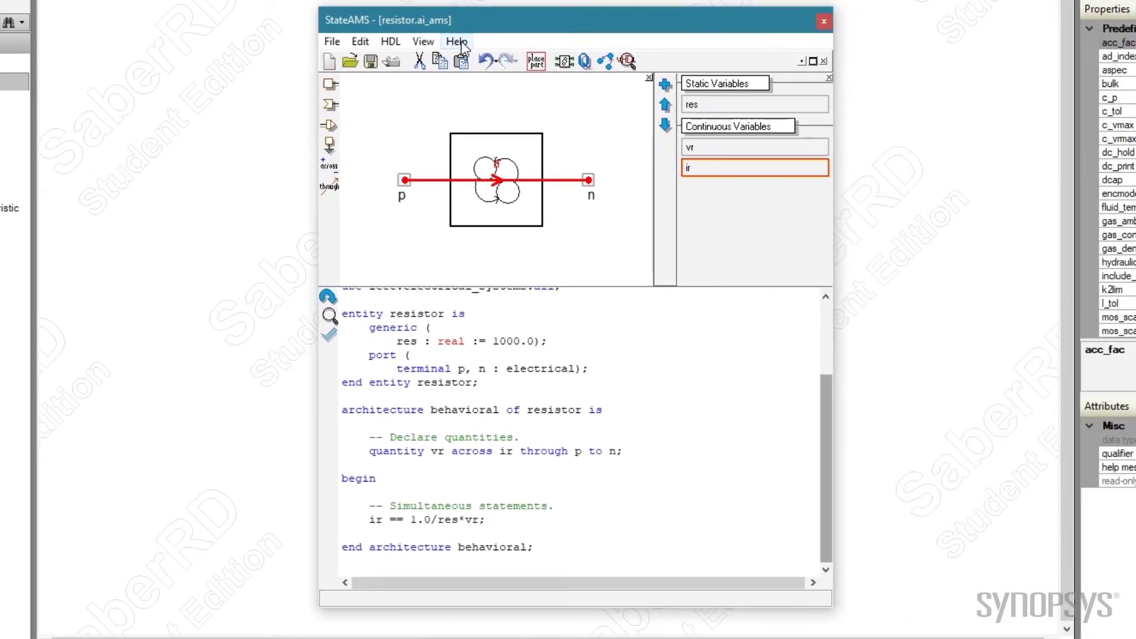
{"action": "left_click", "coordinate": [458, 41]}
{"action": "mouse_move", "coordinate": [445, 62]}
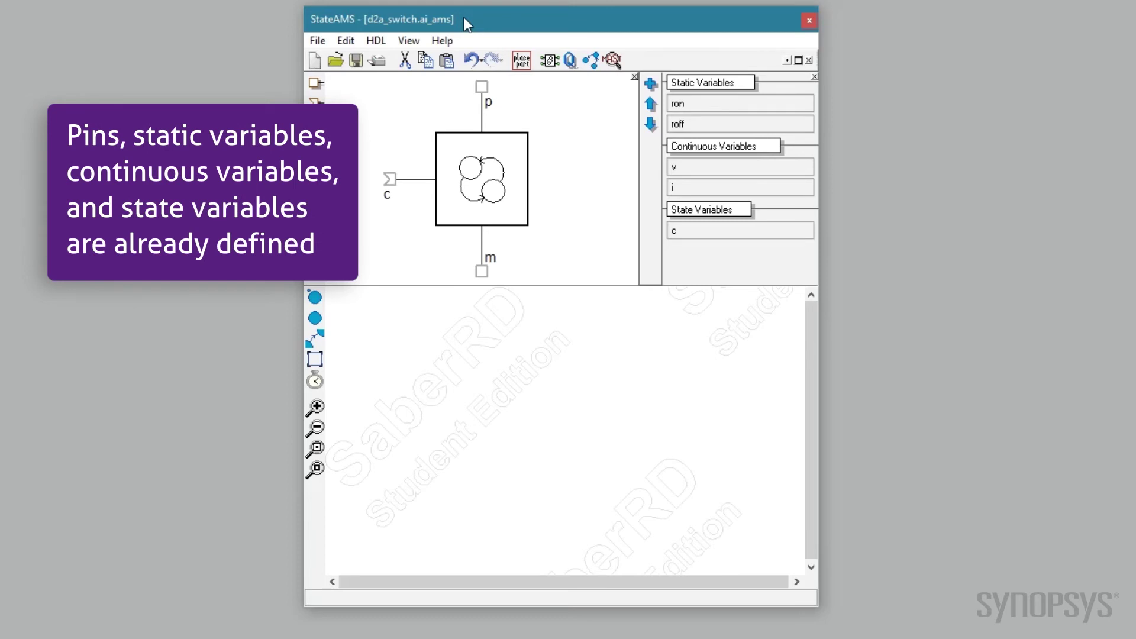
Step: Place an initial state in the d2a_switch state diagram and a second, regular state to its right
{"action": "left_click", "coordinate": [314, 299]}
{"action": "left_click", "coordinate": [420, 424]}
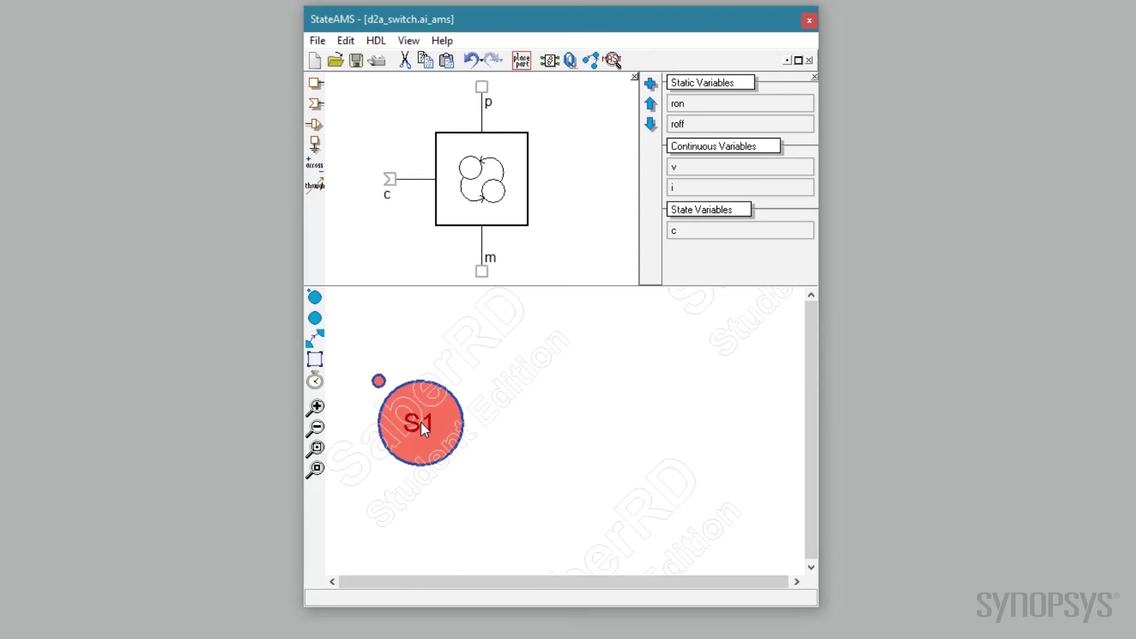
{"action": "left_click", "coordinate": [315, 317]}
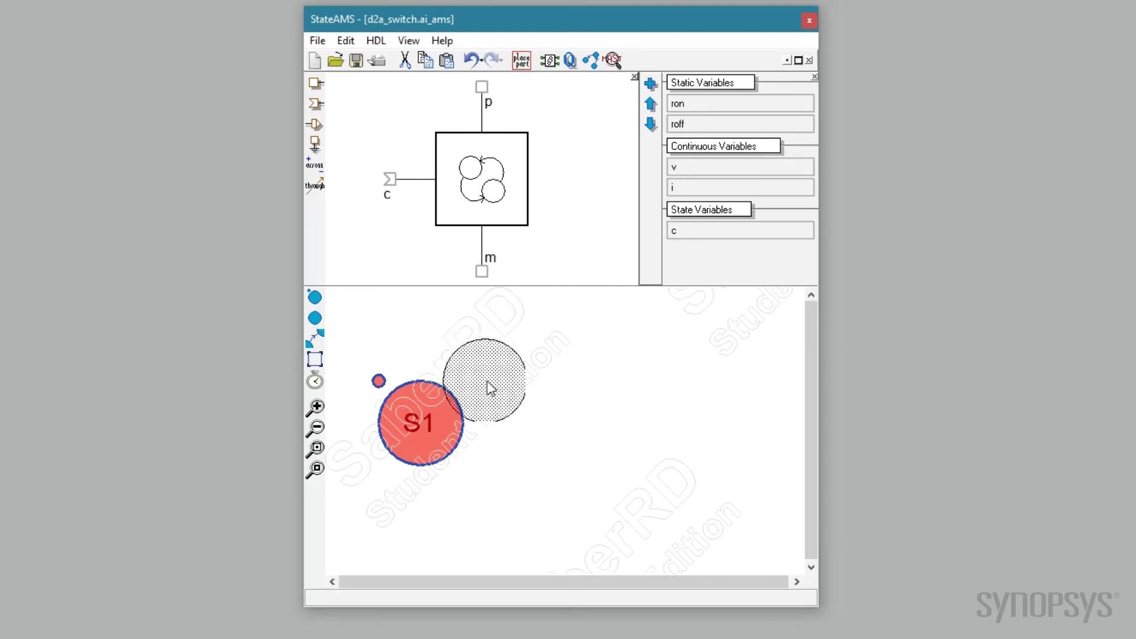
{"action": "left_click", "coordinate": [655, 425]}
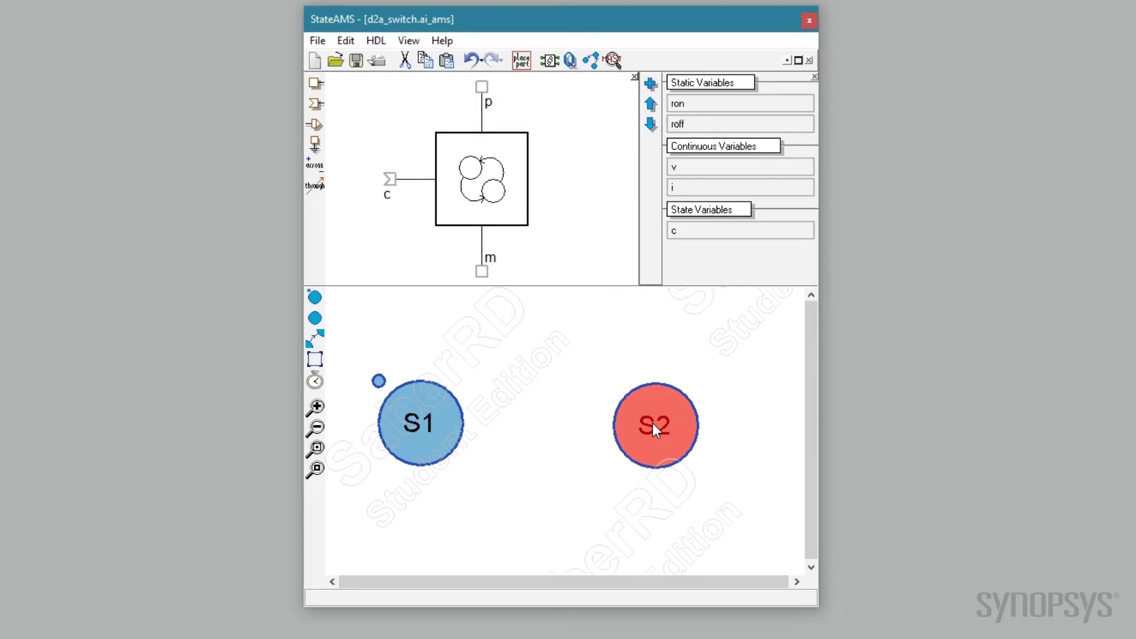
Step: Draw a transition from state S1 to state S2 and another from S2 back to S1
{"action": "left_click", "coordinate": [315, 338]}
{"action": "mouse_move", "coordinate": [434, 402]}
{"action": "left_mouse_down"}
{"action": "mouse_move", "coordinate": [456, 373]}
{"action": "mouse_move", "coordinate": [602, 386]}
{"action": "mouse_move", "coordinate": [636, 418]}
{"action": "left_mouse_up"}
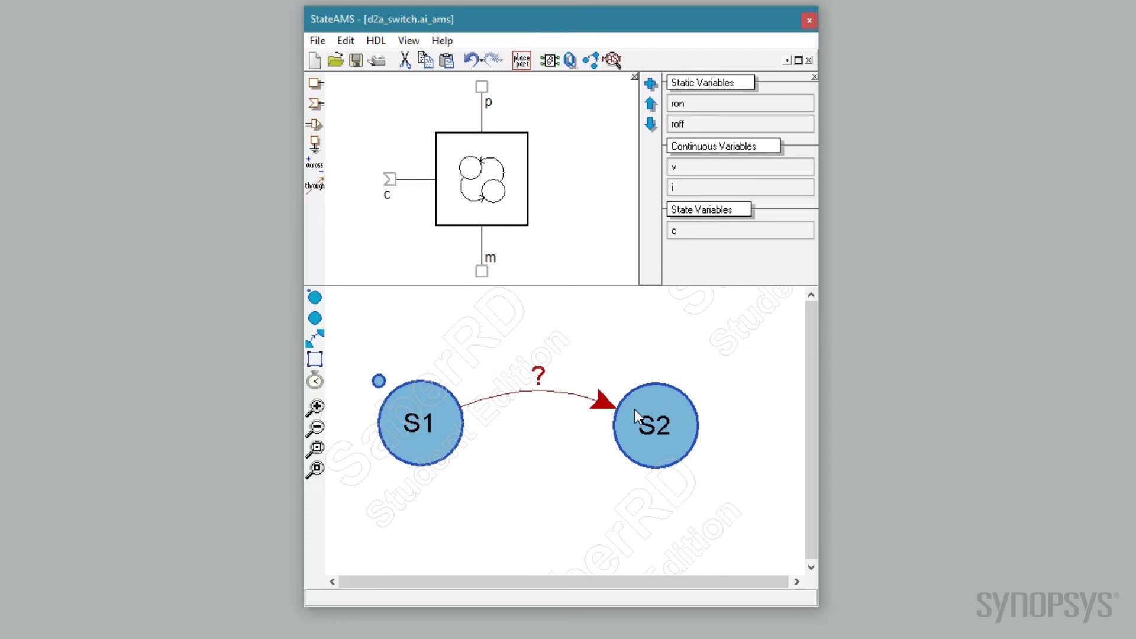
{"action": "mouse_move", "coordinate": [633, 445]}
{"action": "left_mouse_down"}
{"action": "mouse_move", "coordinate": [579, 461]}
{"action": "mouse_move", "coordinate": [435, 443]}
{"action": "left_mouse_up"}
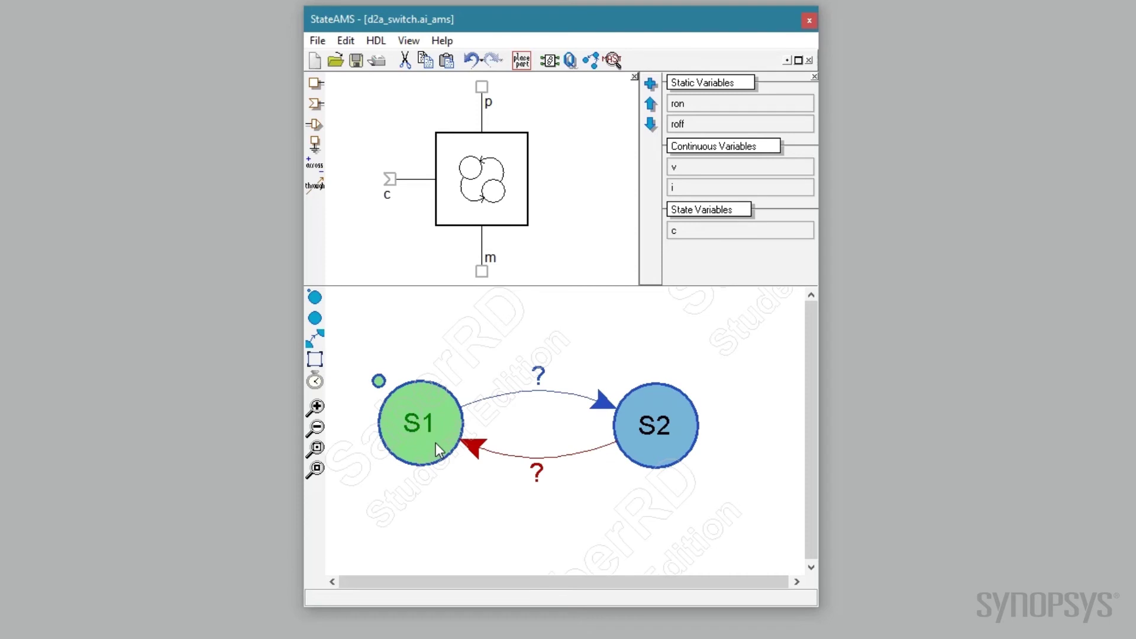
Step: Rename the initial state S1 to off and add the analog equation v/roff for its variable i
{"action": "left_click", "coordinate": [317, 470]}
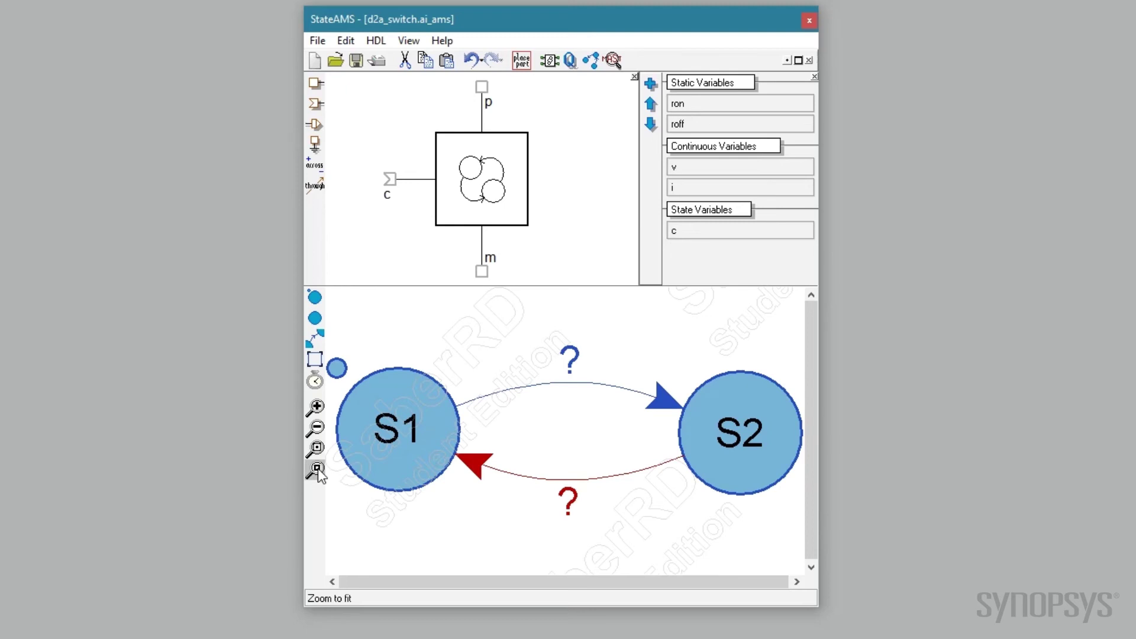
{"action": "double_click", "coordinate": [397, 429]}
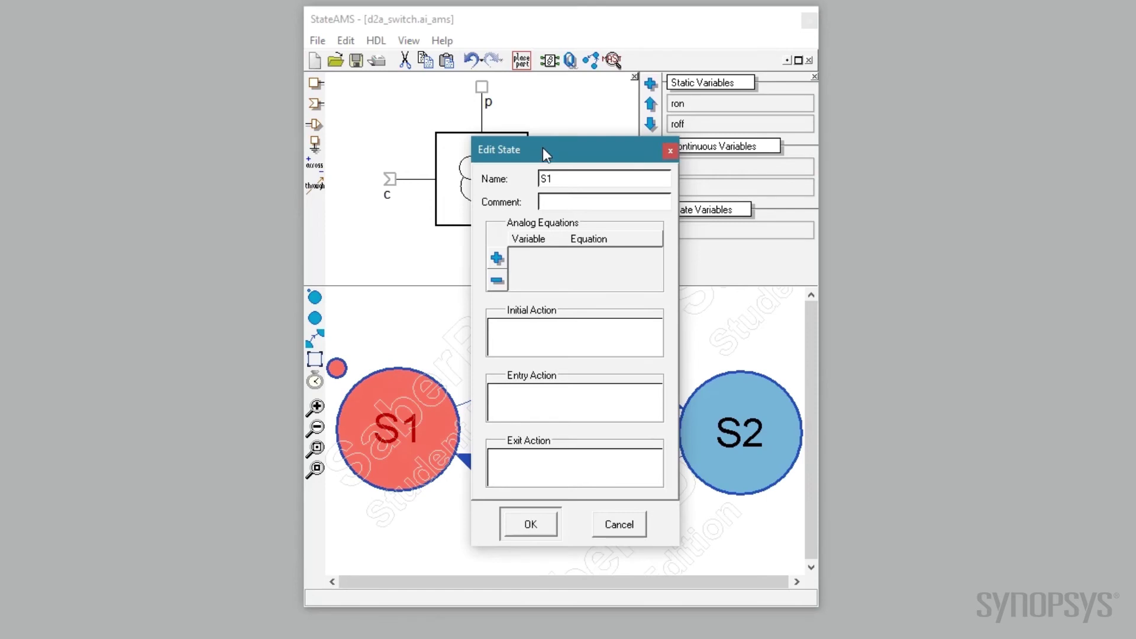
{"action": "key", "text": "BackSpace"}
{"action": "key", "text": "BackSpace"}
{"action": "type", "text": "off"}
{"action": "left_click", "coordinate": [497, 258]}
{"action": "left_click", "coordinate": [527, 323]}
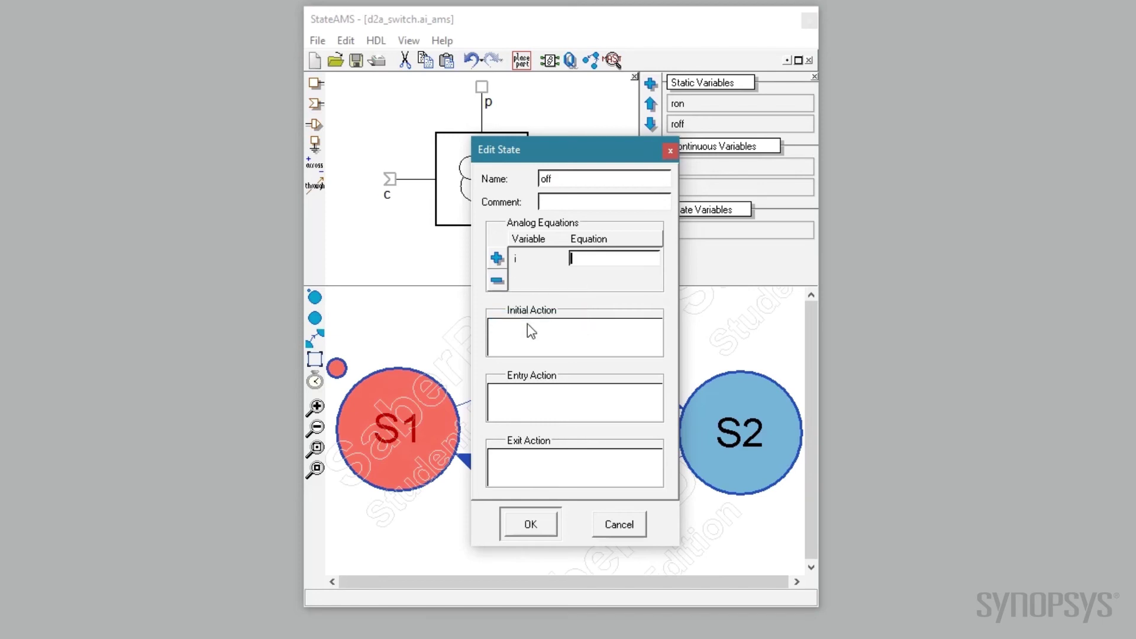
{"action": "type", "text": "v/roff"}
{"action": "left_click", "coordinate": [533, 527]}
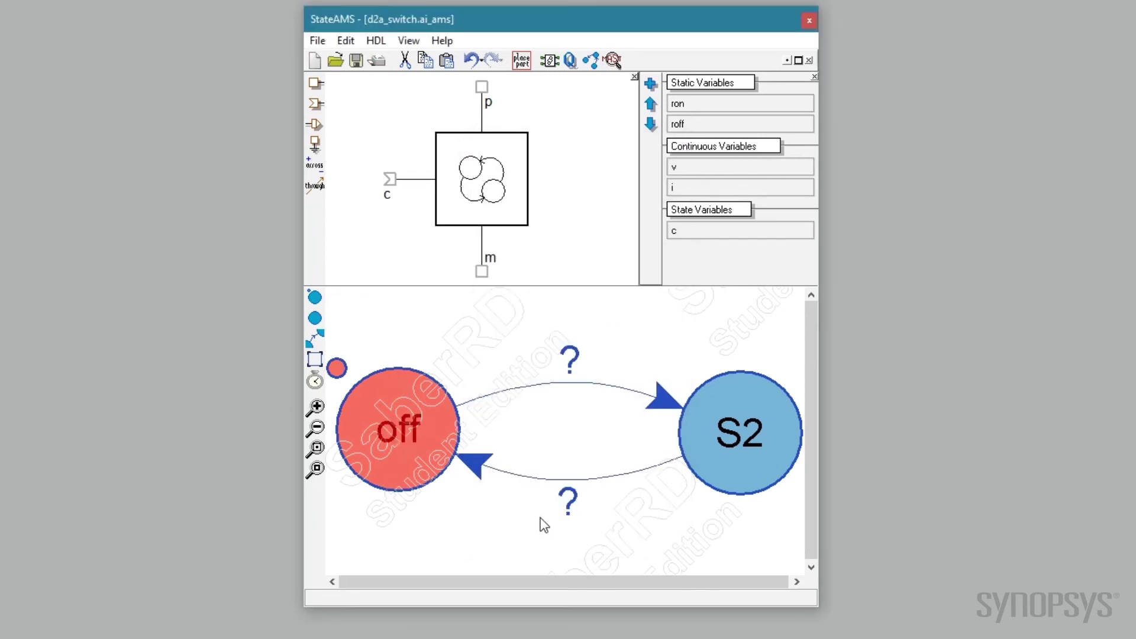
Step: Rename state S2 to on and add the analog equation v/ron for its variable i
{"action": "double_click", "coordinate": [740, 432]}
{"action": "type", "text": "on"}
{"action": "left_click", "coordinate": [491, 253]}
{"action": "left_click", "coordinate": [519, 321]}
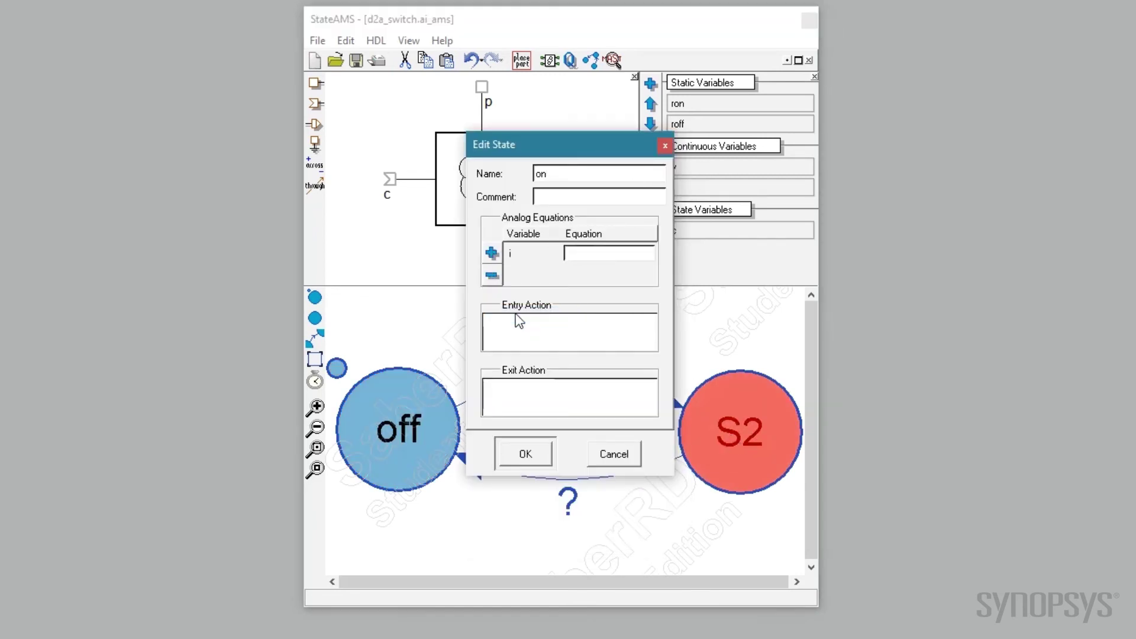
{"action": "type", "text": "v/ron"}
{"action": "left_click", "coordinate": [526, 455]}
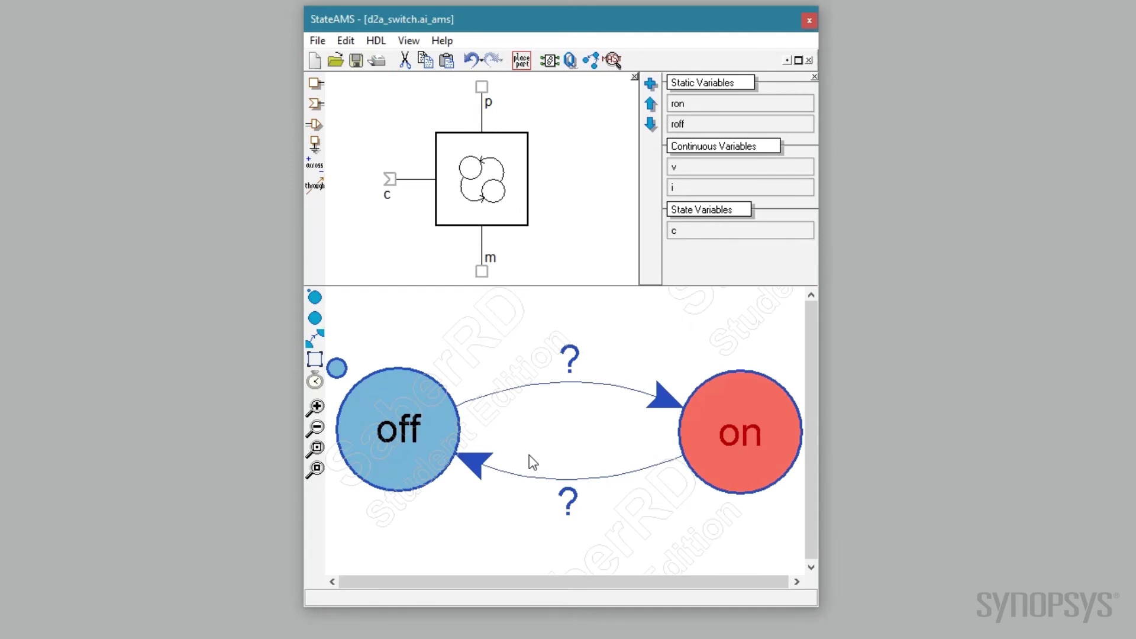
Step: Set the condition of the transition from off to on to c=1, keeping the default transition time
{"action": "double_click", "coordinate": [575, 359]}
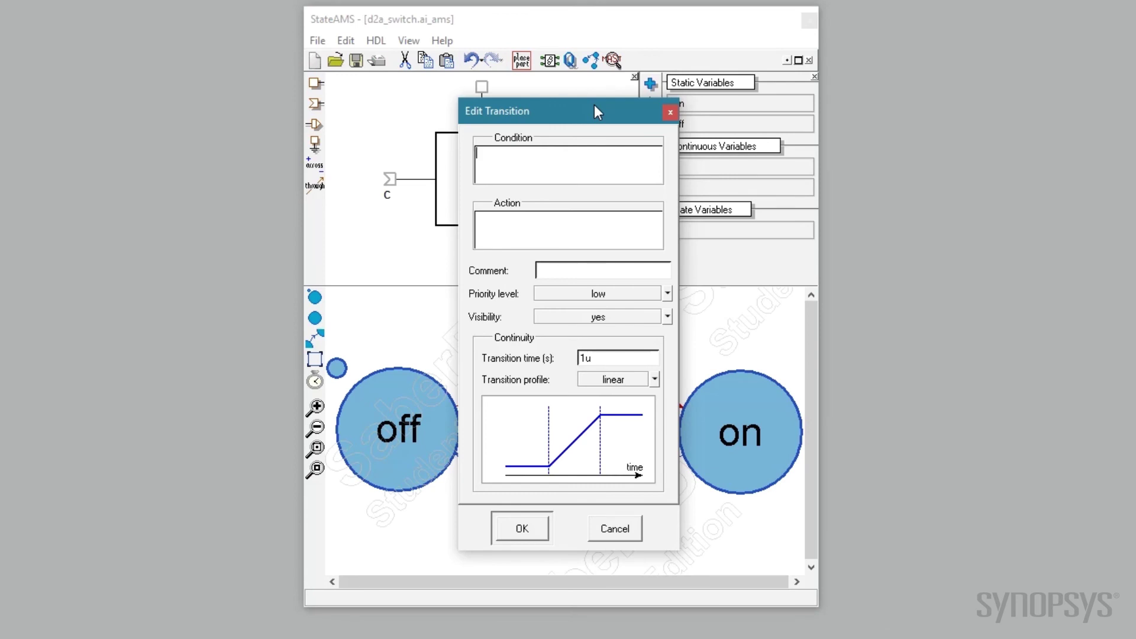
{"action": "type", "text": "c=1"}
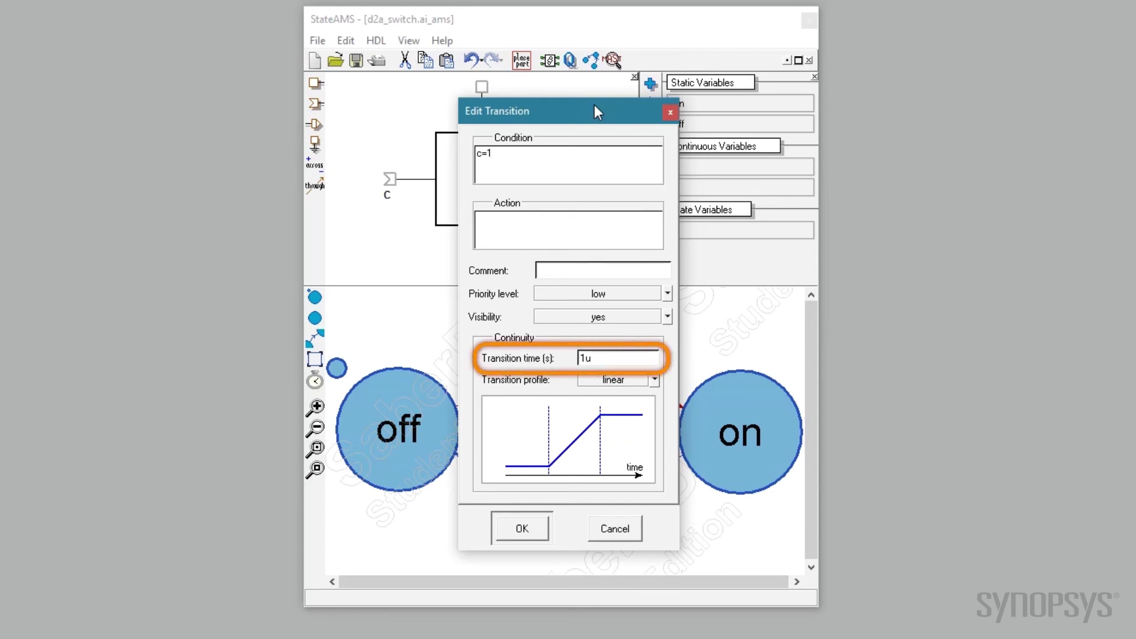
{"action": "left_click", "coordinate": [524, 528]}
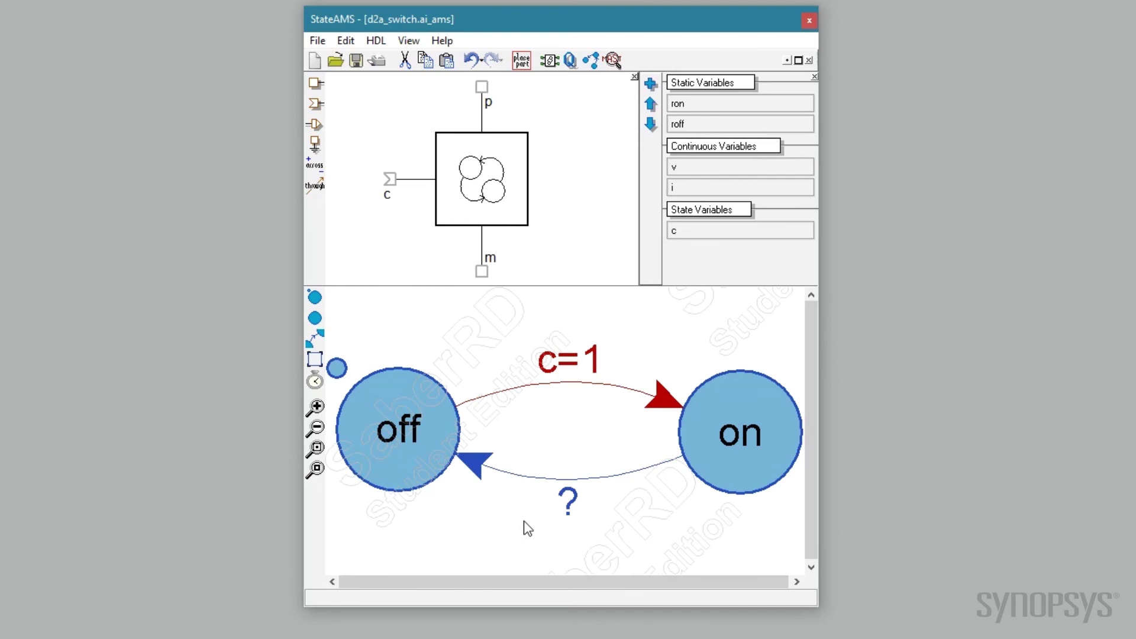
Step: Set the condition of the transition from on back to off to c=0
{"action": "left_click", "coordinate": [570, 507]}
{"action": "double_click", "coordinate": [571, 506]}
{"action": "type", "text": "c"}
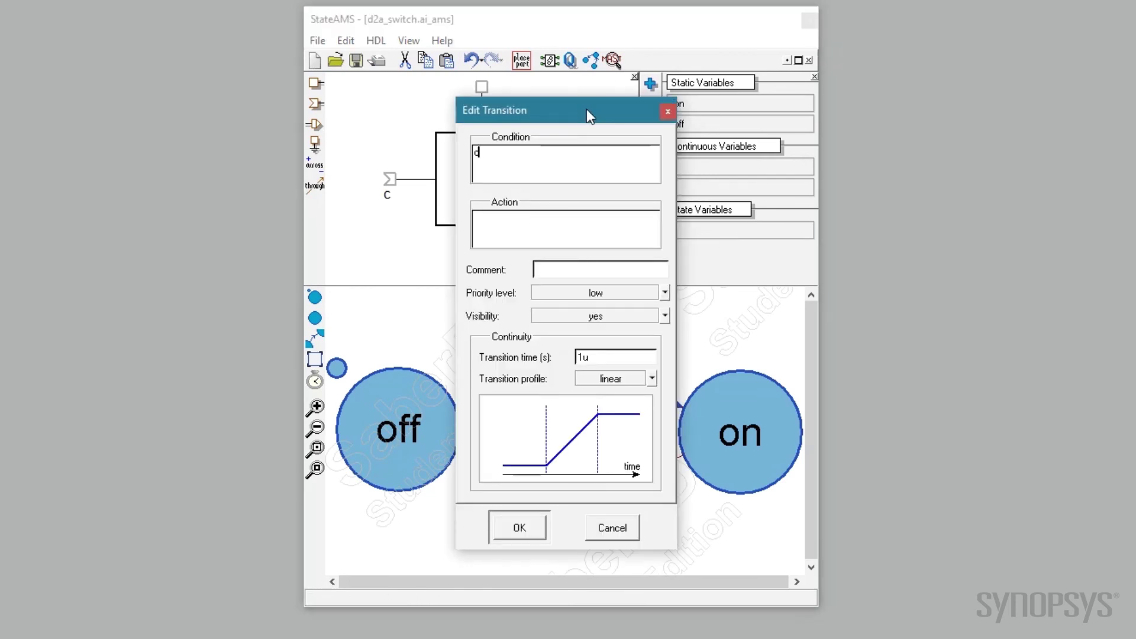
{"action": "type", "text": "=0"}
{"action": "left_click", "coordinate": [519, 528]}
Step: Display the generated HDL code of the d2a_switch model and check its syntax
{"action": "left_click", "coordinate": [612, 62]}
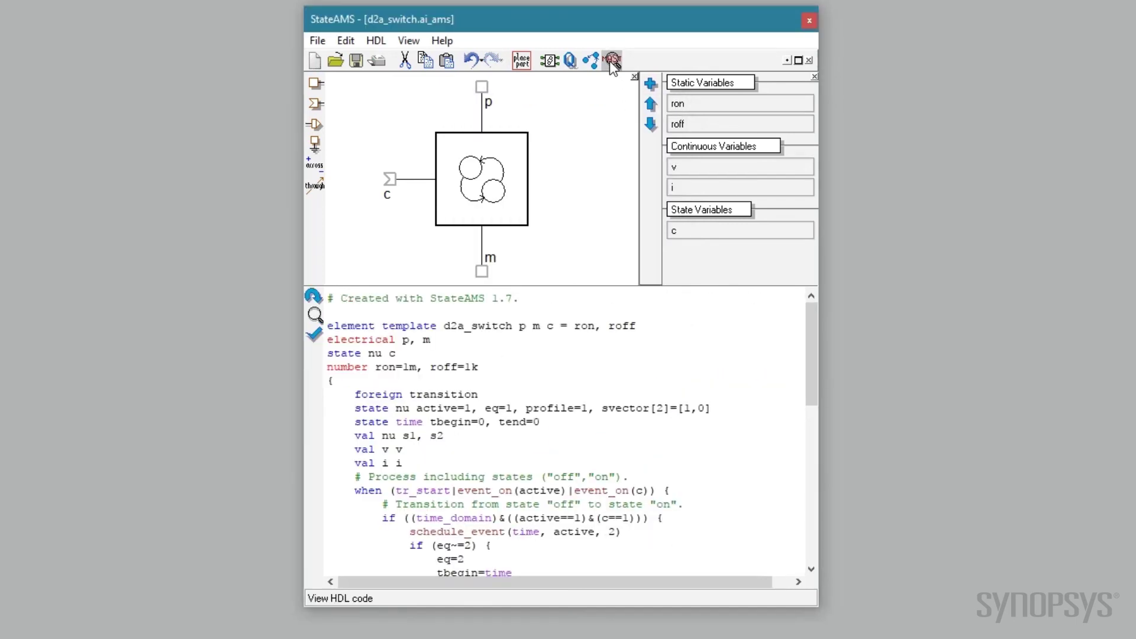
{"action": "left_click", "coordinate": [313, 336]}
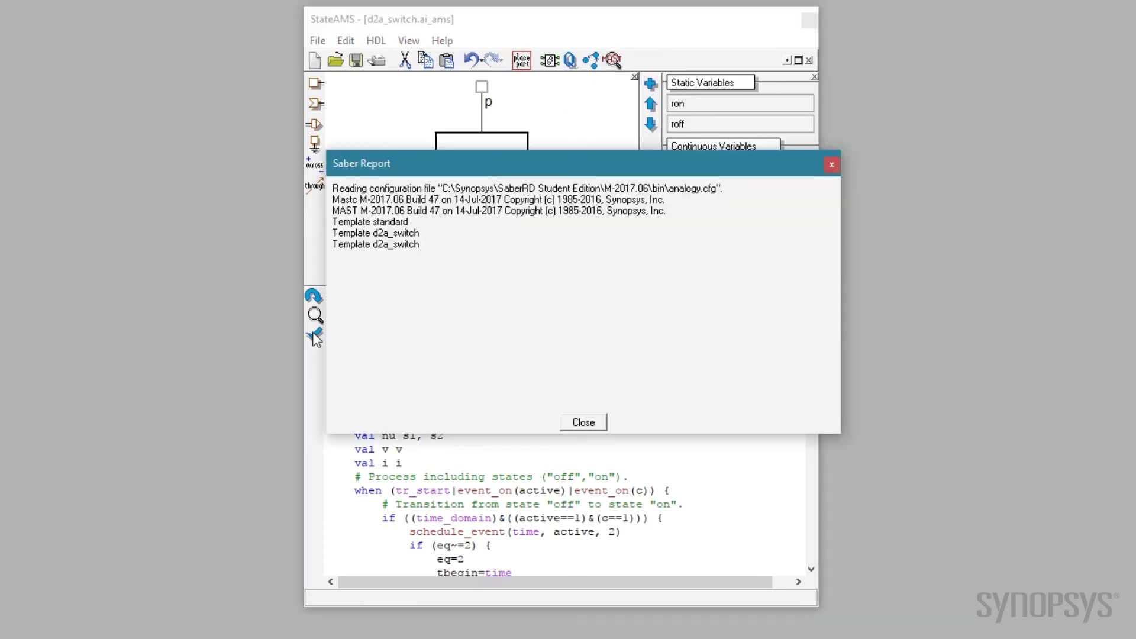